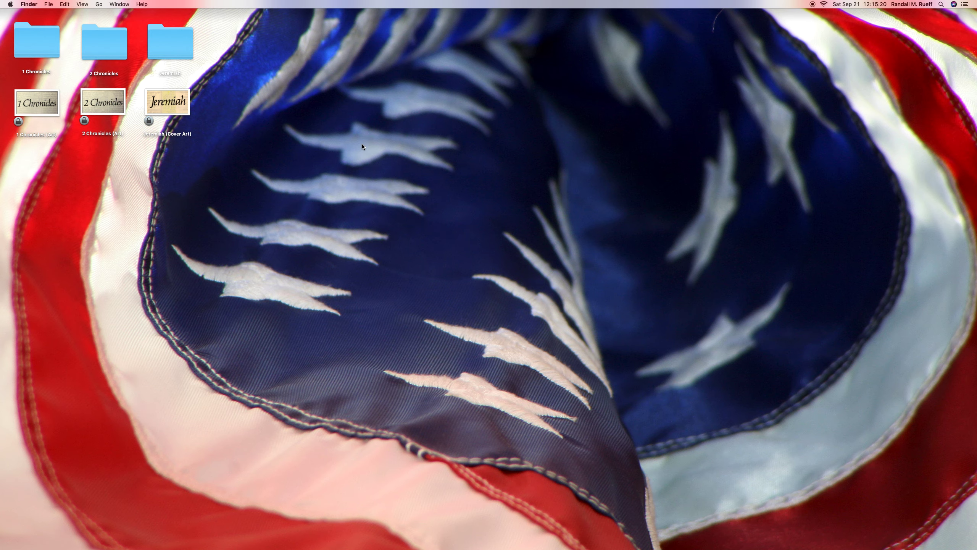
# Move the Jeremiah 4 folder from the Jeremiah folder onto the desktop and open it
pyautogui.doubleClick(181, 53)
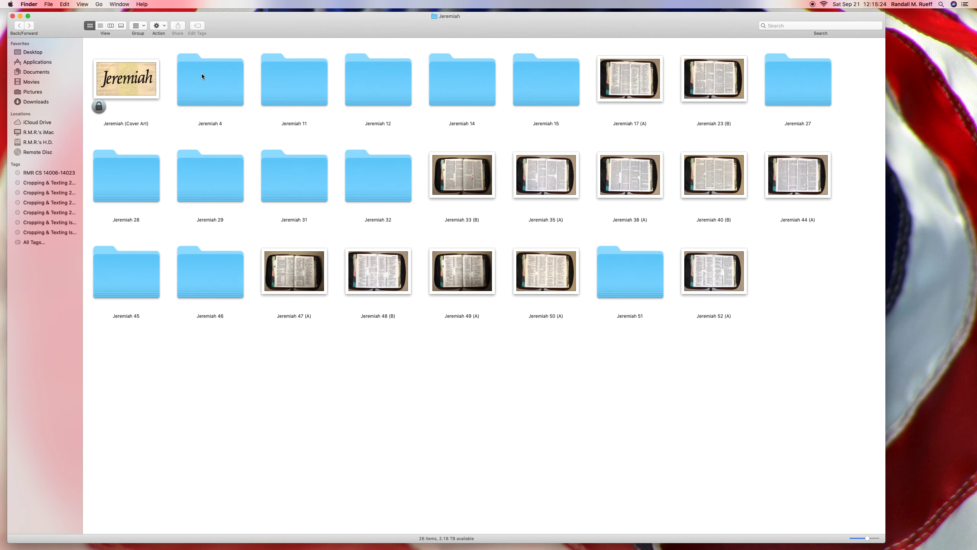
pyautogui.moveTo(202, 76); pyautogui.dragTo(912, 43)
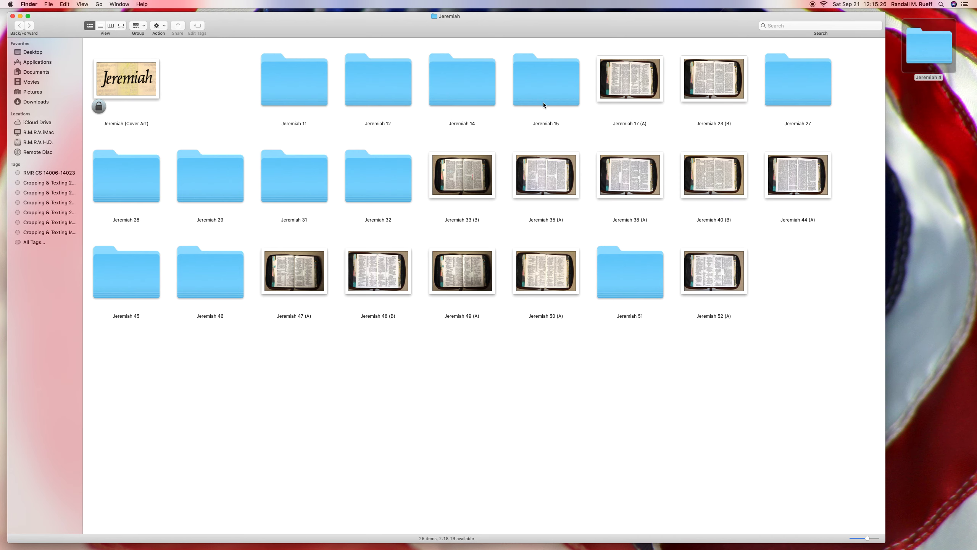
pyautogui.click(13, 16)
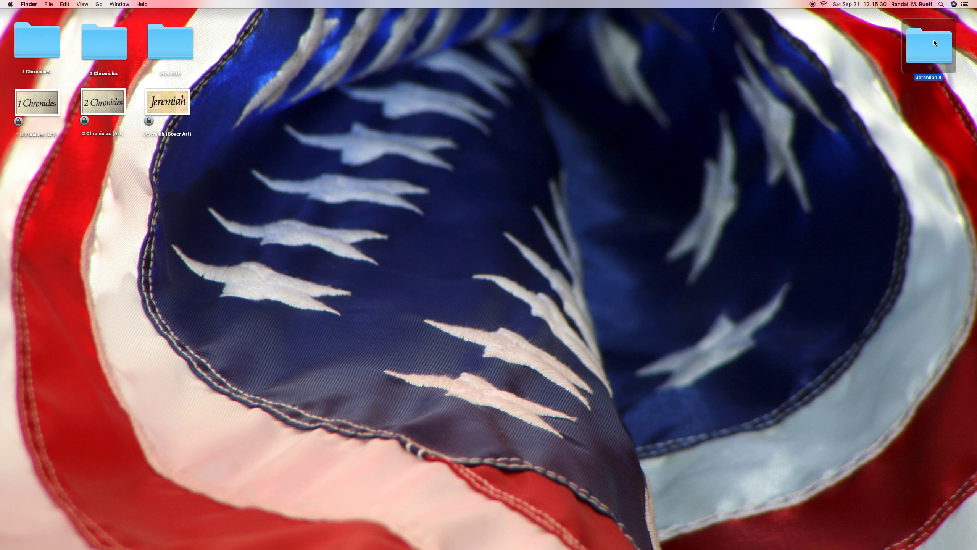
pyautogui.doubleClick(934, 42)
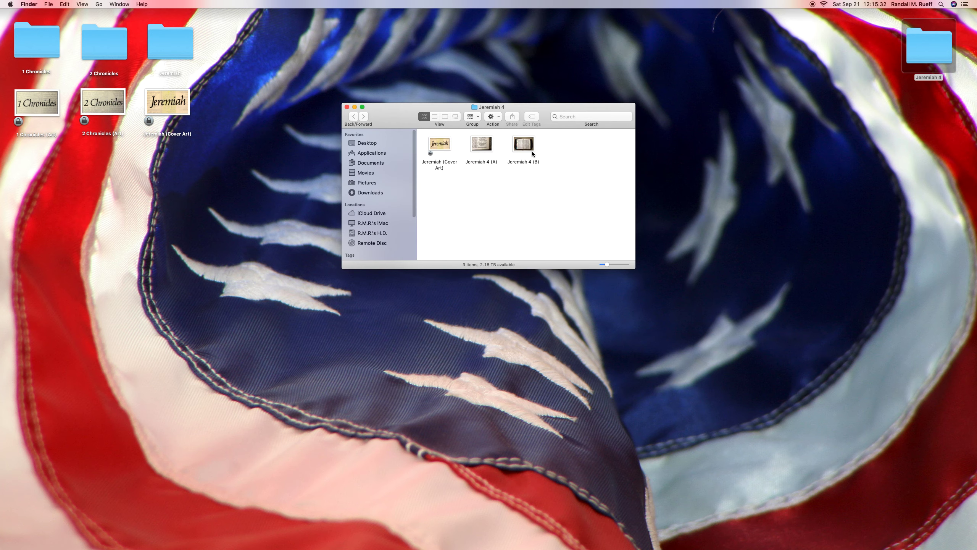
pyautogui.moveTo(542, 108); pyautogui.dragTo(884, 116)
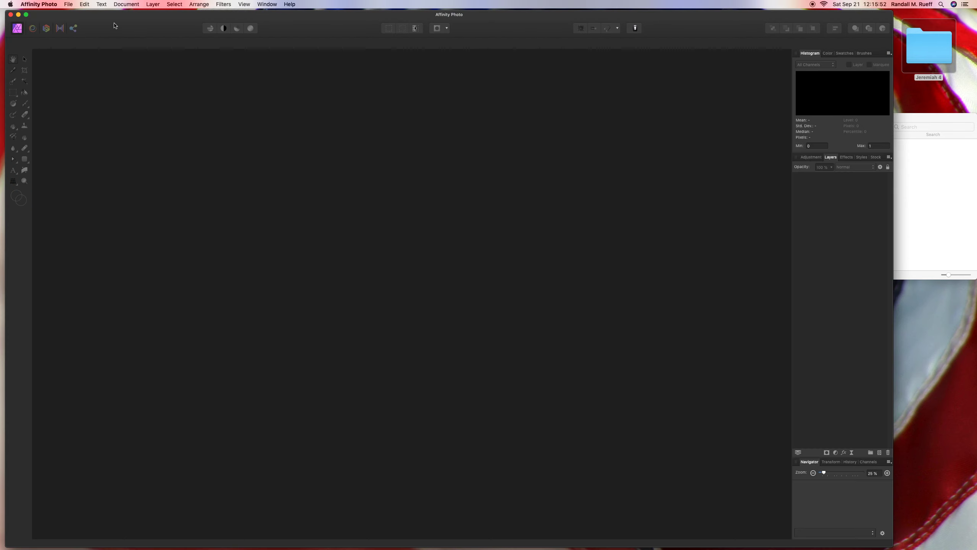
# Open Jeremiah 4 (A) and Jeremiah 4 (B) together from the Jeremiah 4 folder via File > Open
pyautogui.click(68, 4)
pyautogui.click(91, 74)
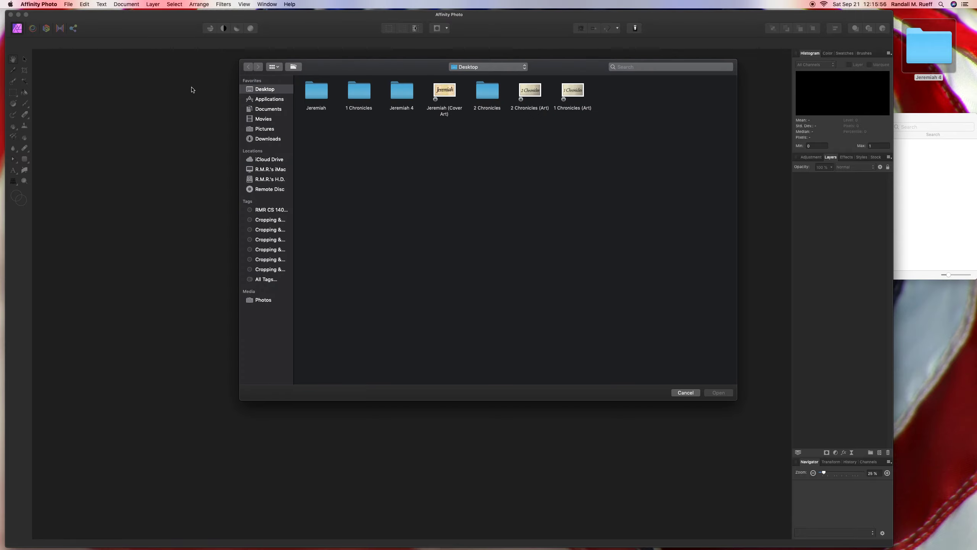
pyautogui.doubleClick(395, 96)
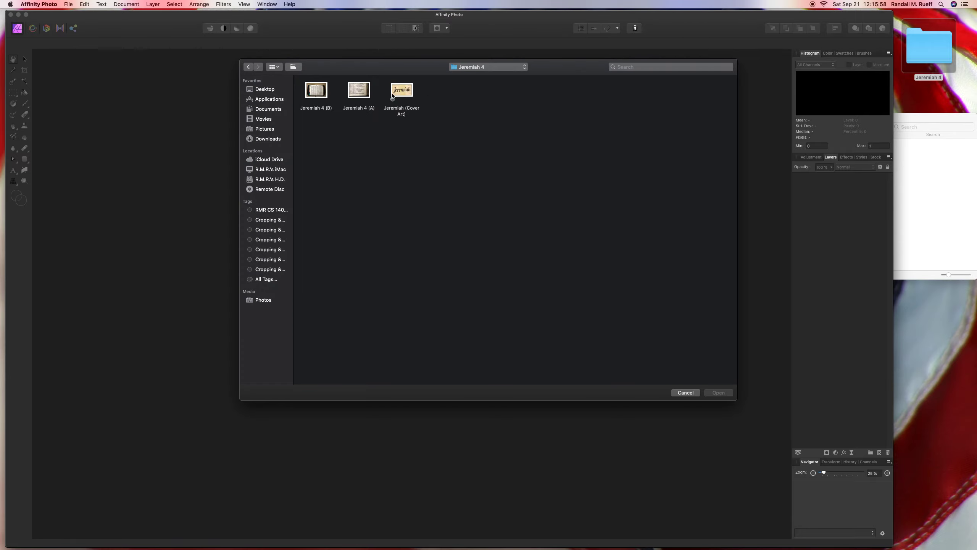
pyautogui.moveTo(370, 110)
pyautogui.mouseDown()
pyautogui.moveTo(354, 102)
pyautogui.moveTo(369, 116)
pyautogui.mouseUp()
pyautogui.keyDown('shift'); pyautogui.click(311, 94); pyautogui.keyUp('shift')
pyautogui.press('Return')
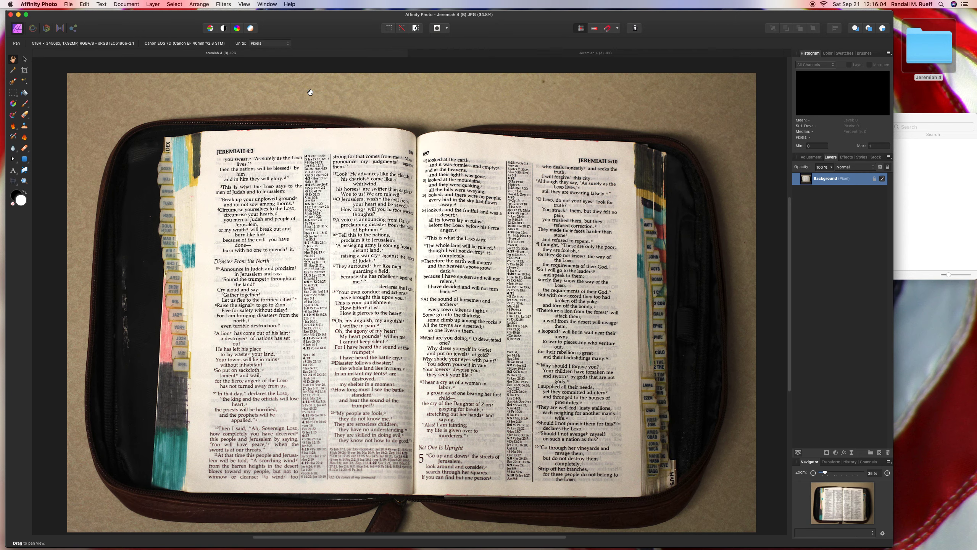
# Frame a crop tightly around the verse 4 text ending 'righteous way' in Jeremiah 4 (A)
pyautogui.click(440, 55)
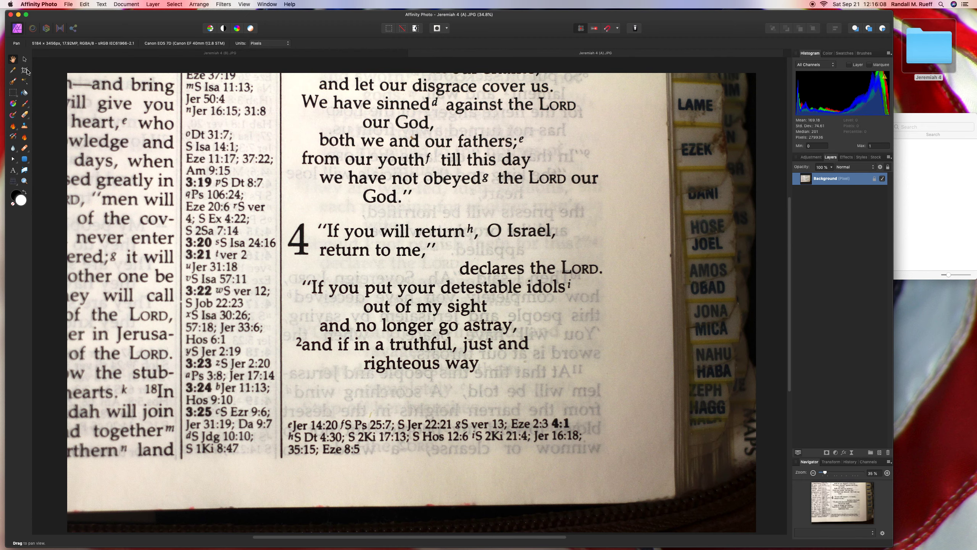
pyautogui.click(25, 70)
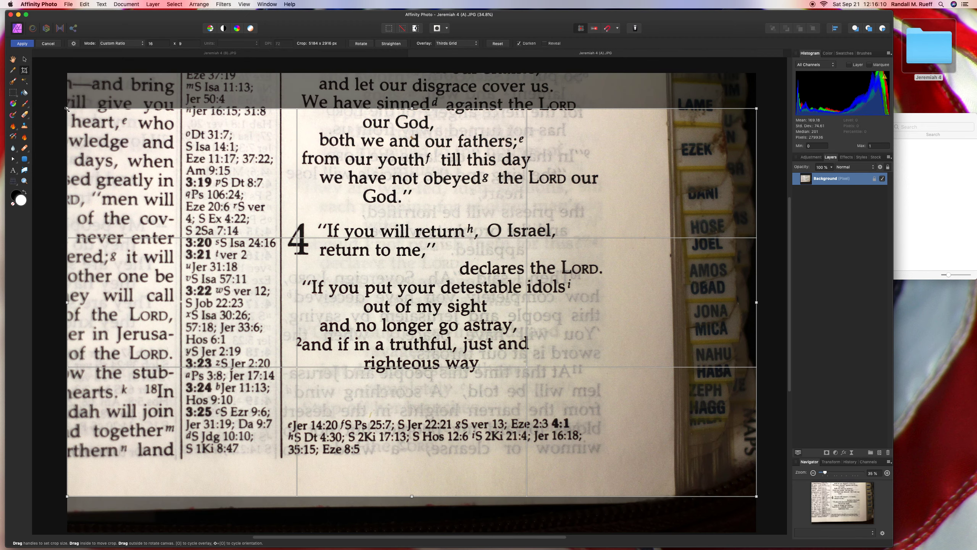
pyautogui.moveTo(66, 109)
pyautogui.mouseDown()
pyautogui.moveTo(449, 323)
pyautogui.moveTo(299, 240)
pyautogui.mouseUp()
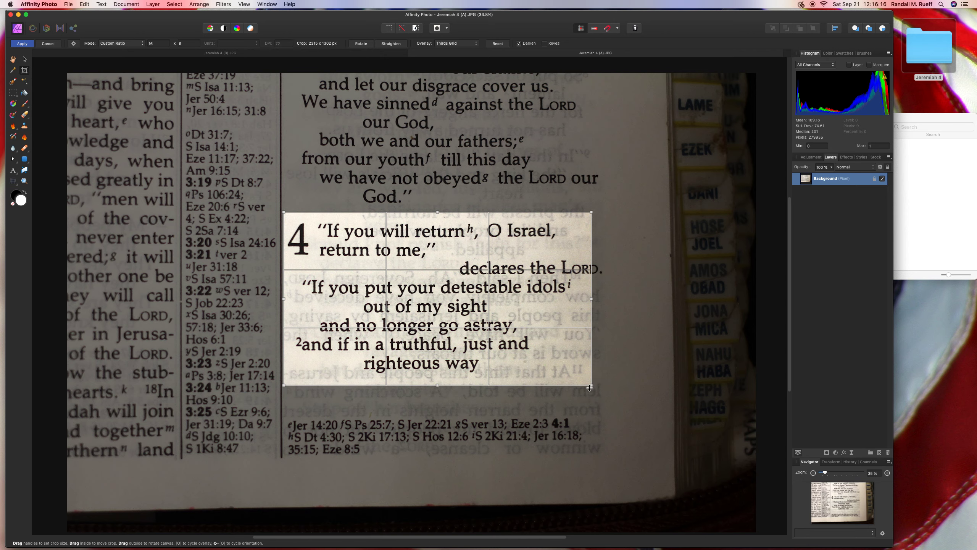
pyautogui.moveTo(591, 385)
pyautogui.mouseDown()
pyautogui.moveTo(622, 402)
pyautogui.moveTo(603, 366)
pyautogui.mouseUp()
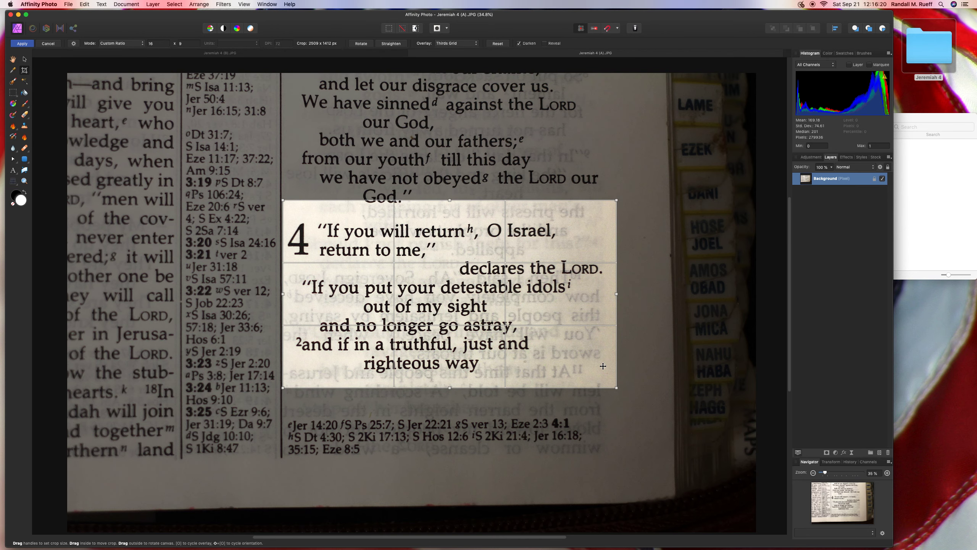
pyautogui.moveTo(616, 385); pyautogui.dragTo(607, 381)
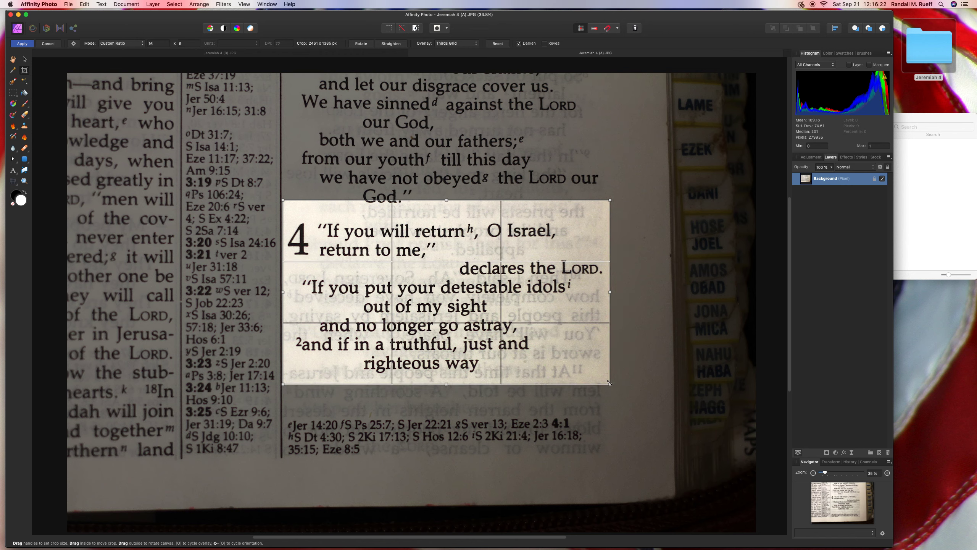
pyautogui.moveTo(569, 331); pyautogui.dragTo(568, 336)
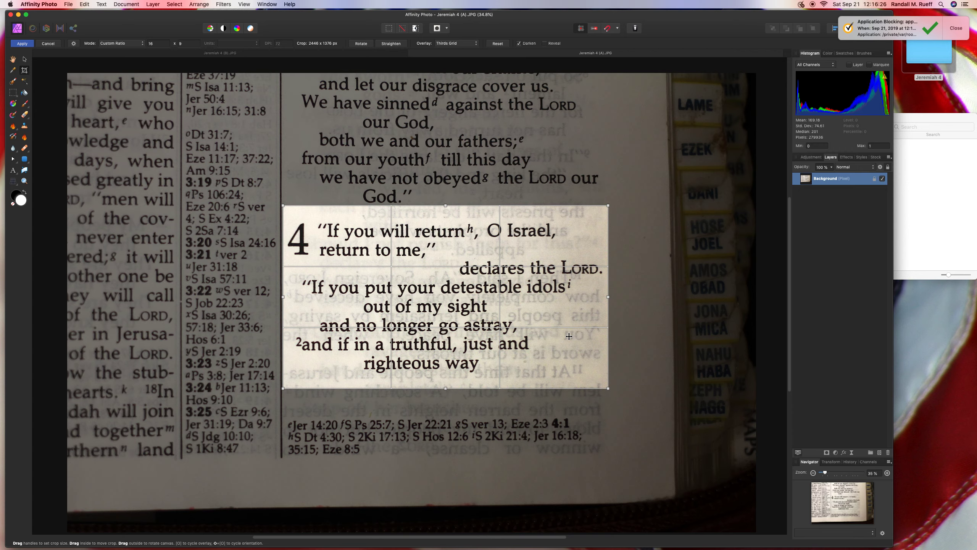
# Apply the crop, save Jeremiah 4 (A), and close its document
pyautogui.press('Return')
pyautogui.press('cmd+s')
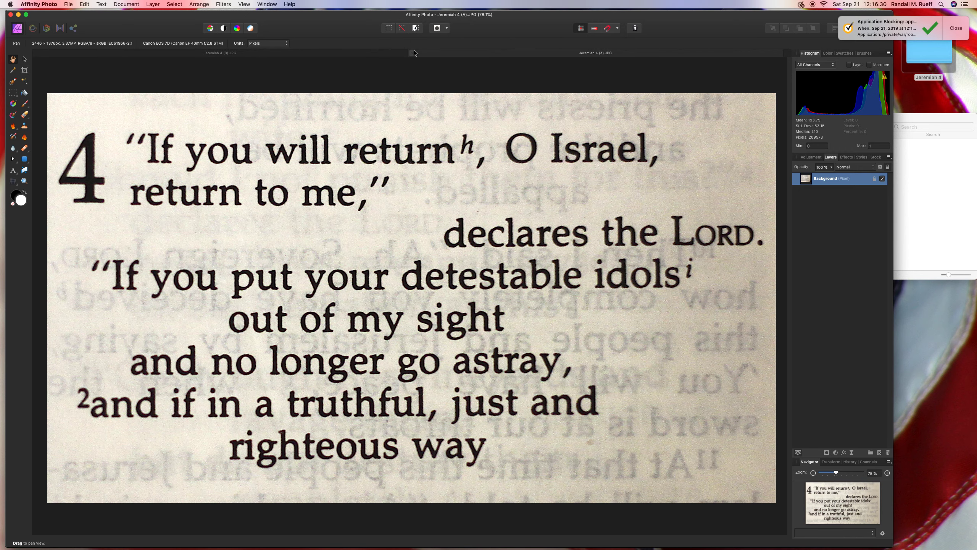
pyautogui.click(413, 53)
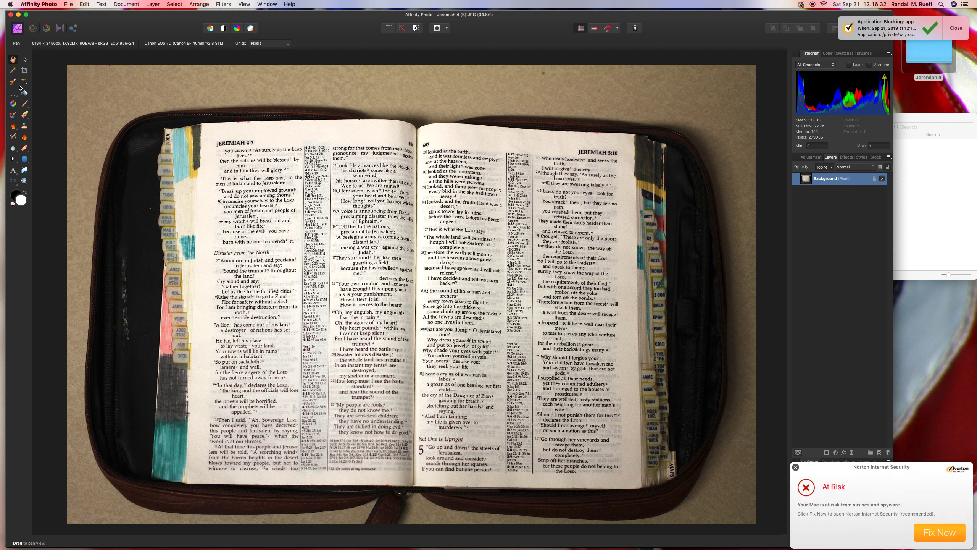
# Start Norton's Fix Now on the at-risk alert and return to the Jeremiah 4 (B) photo
pyautogui.click(931, 532)
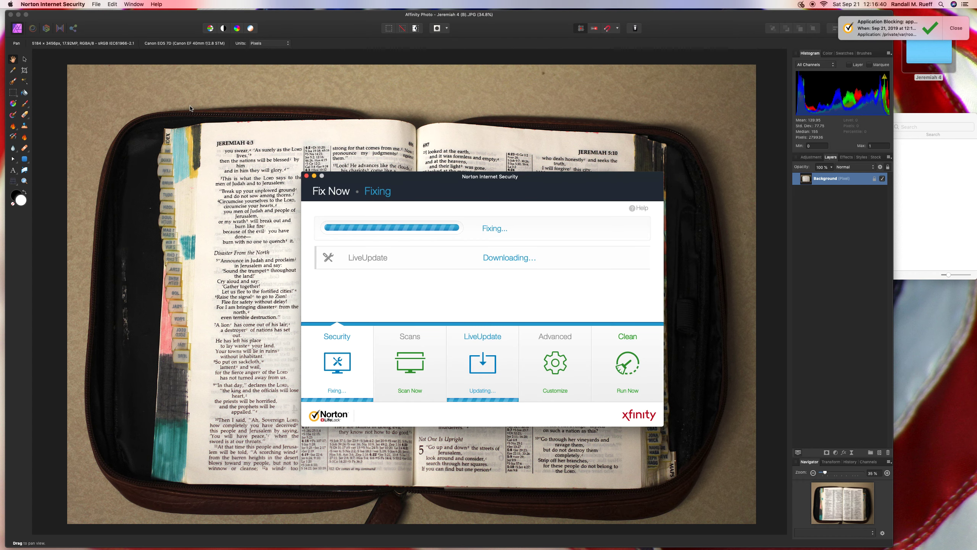
pyautogui.click(190, 107)
pyautogui.click(25, 70)
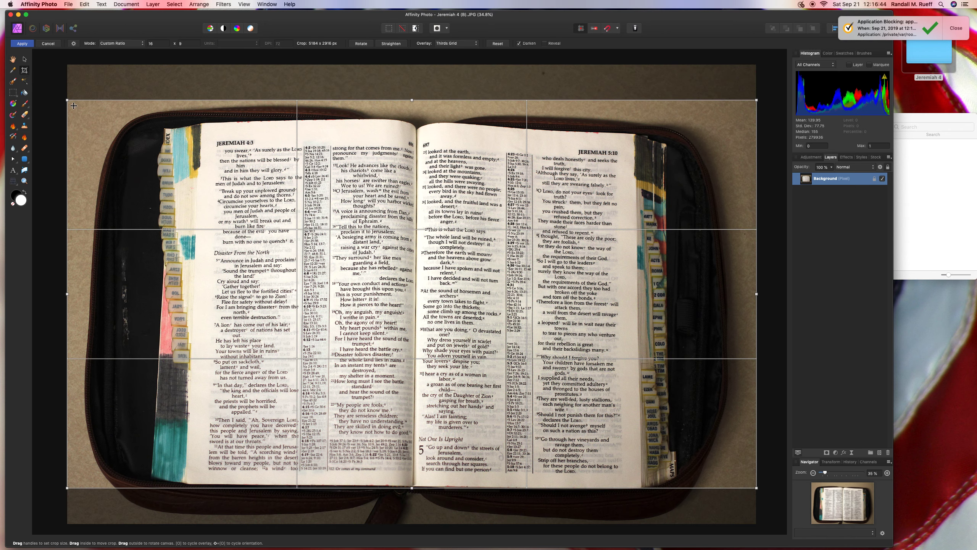
# Crop Jeremiah 4 (B) to the left page plus part of the right, then save it flattened
pyautogui.moveTo(71, 101); pyautogui.dragTo(116, 155)
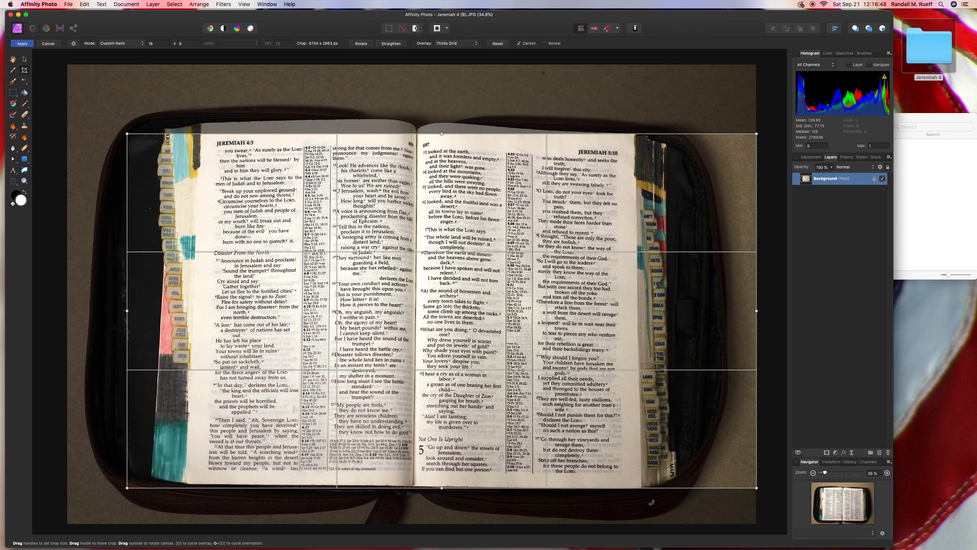
pyautogui.moveTo(752, 487); pyautogui.dragTo(742, 479)
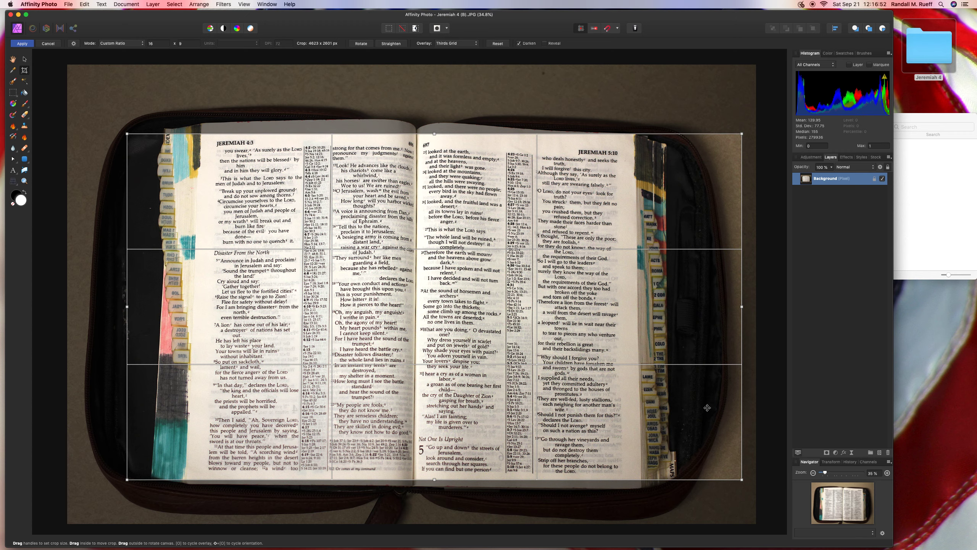
pyautogui.moveTo(707, 407); pyautogui.dragTo(500, 406)
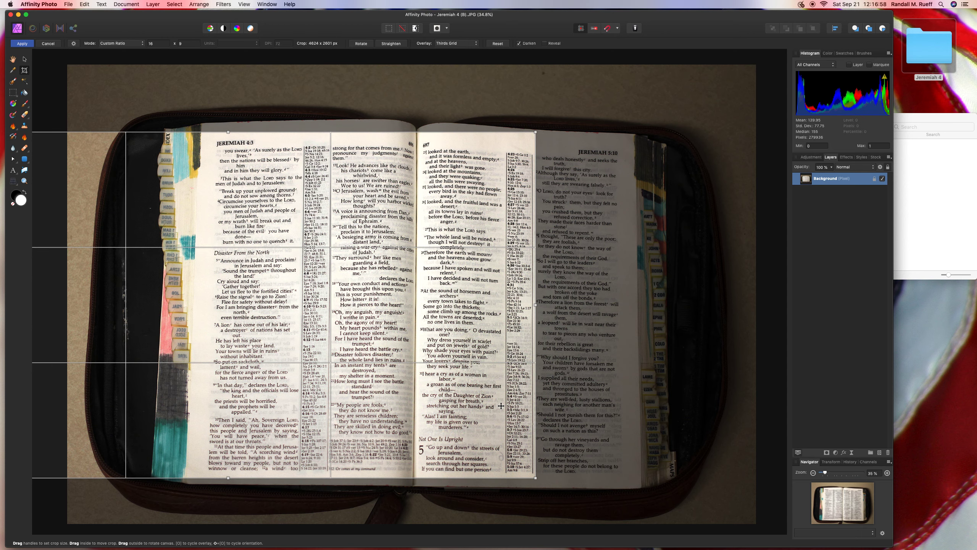
pyautogui.press('Return')
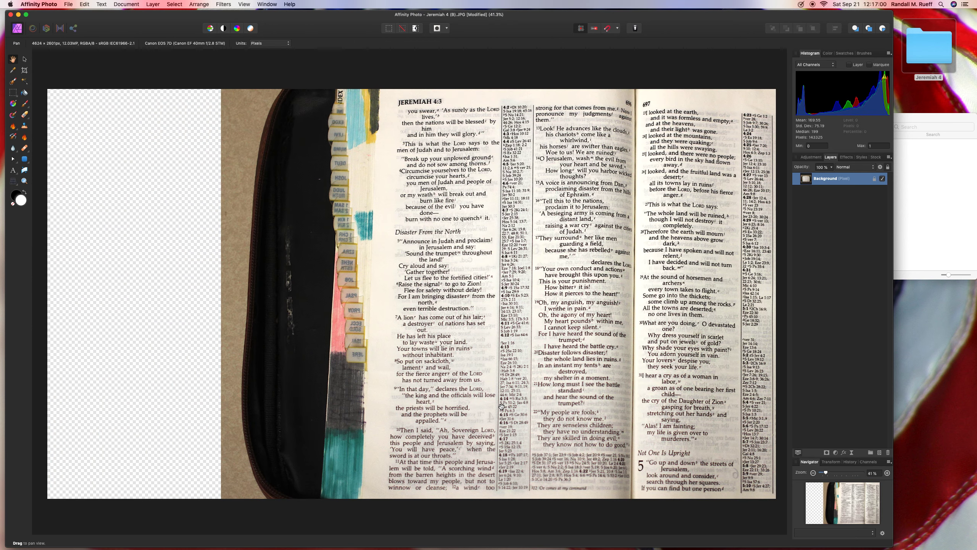
pyautogui.press('super+s')
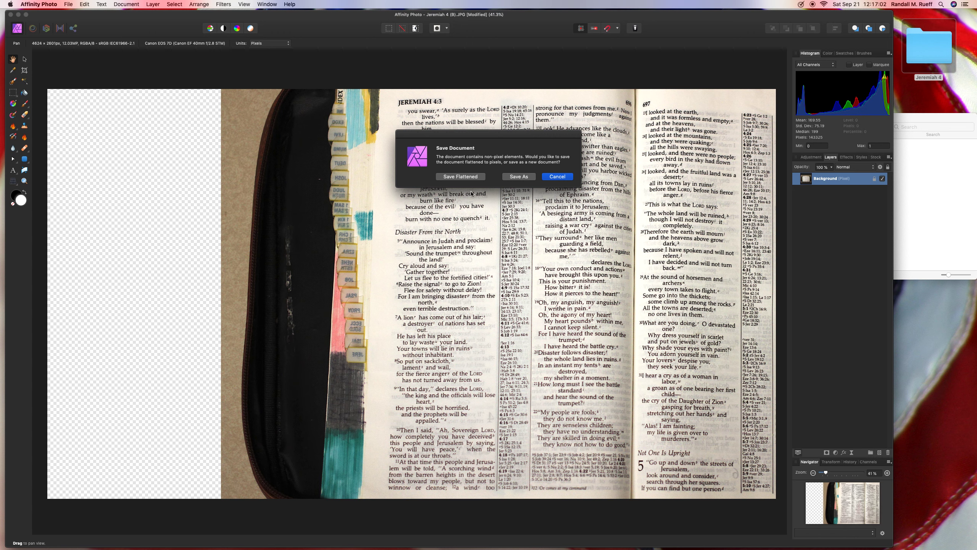
pyautogui.click(465, 176)
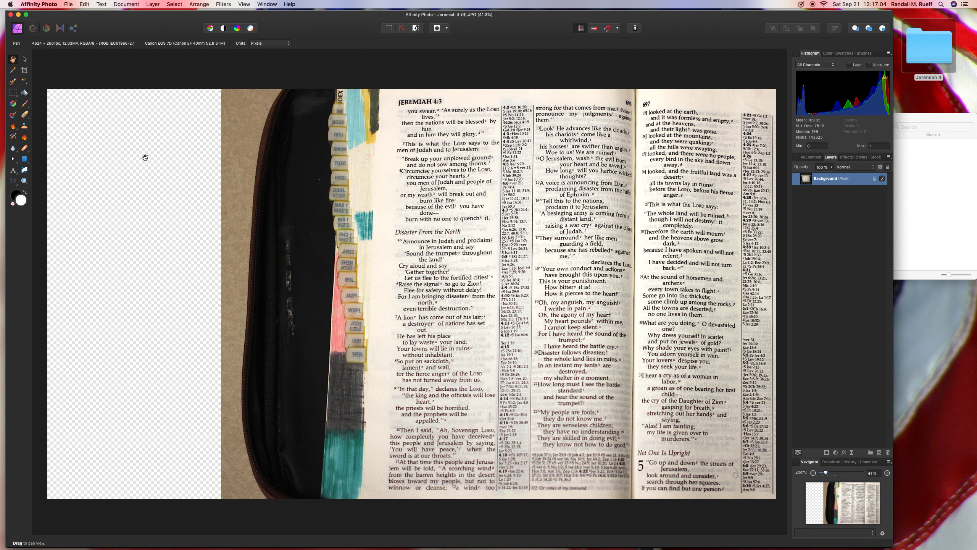
# Draw a rectangle over the blank left area, fill it blue 023AFF, and start a text frame
pyautogui.click(28, 163)
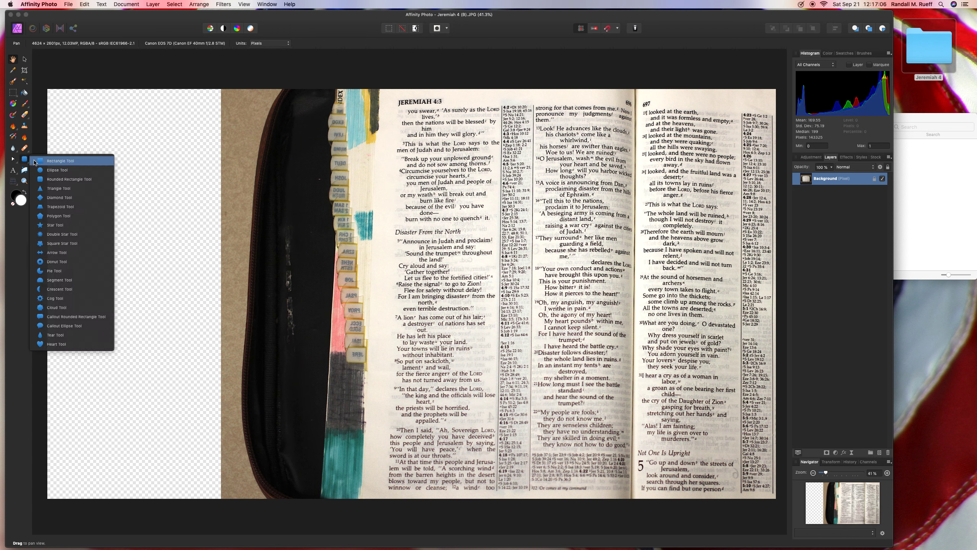
pyautogui.moveTo(42, 86); pyautogui.dragTo(299, 370)
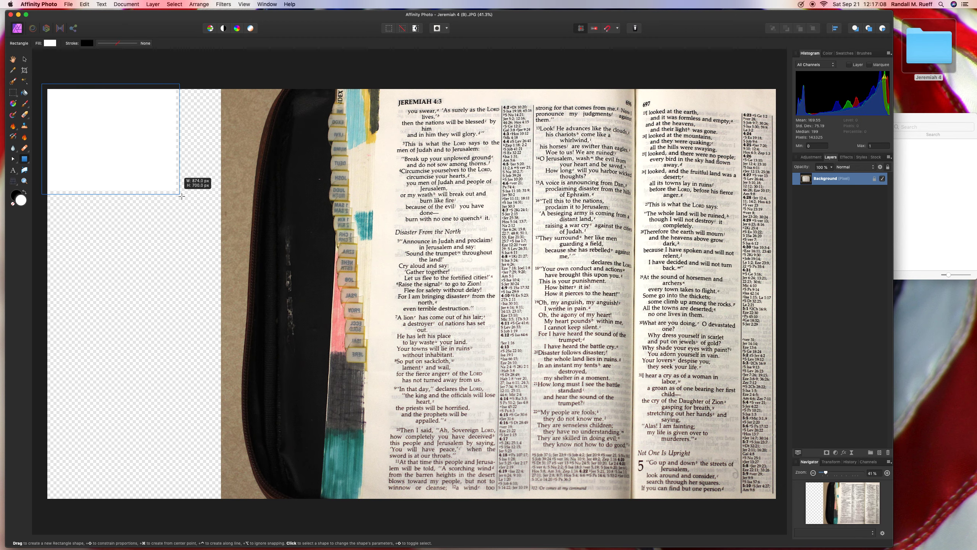
pyautogui.moveTo(298, 370); pyautogui.dragTo(383, 511)
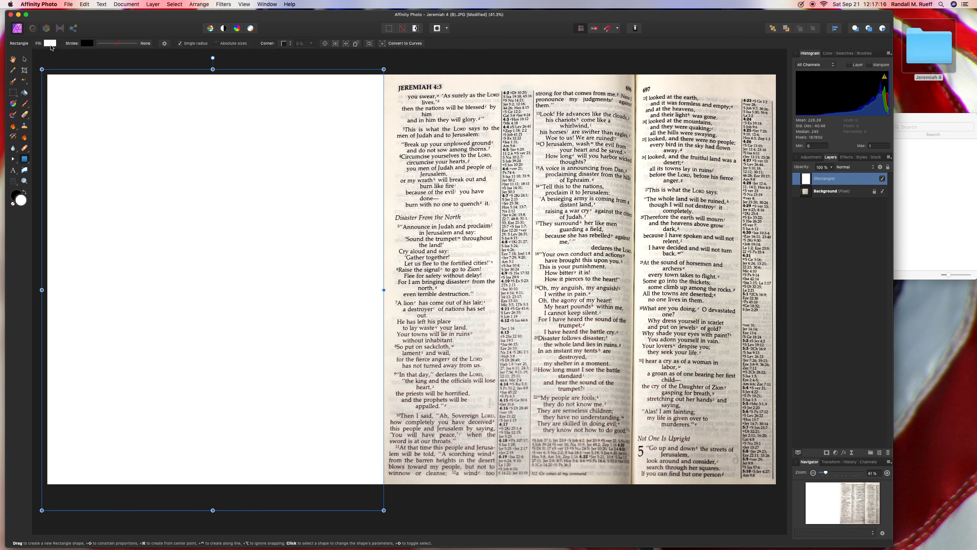
pyautogui.click(50, 43)
pyautogui.click(105, 118)
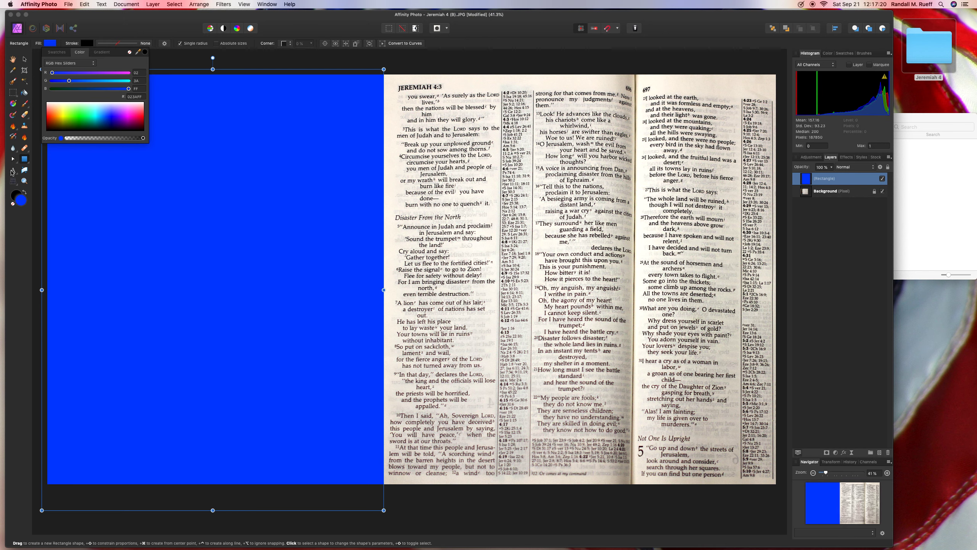
pyautogui.click(13, 170)
pyautogui.moveTo(61, 157); pyautogui.dragTo(85, 192)
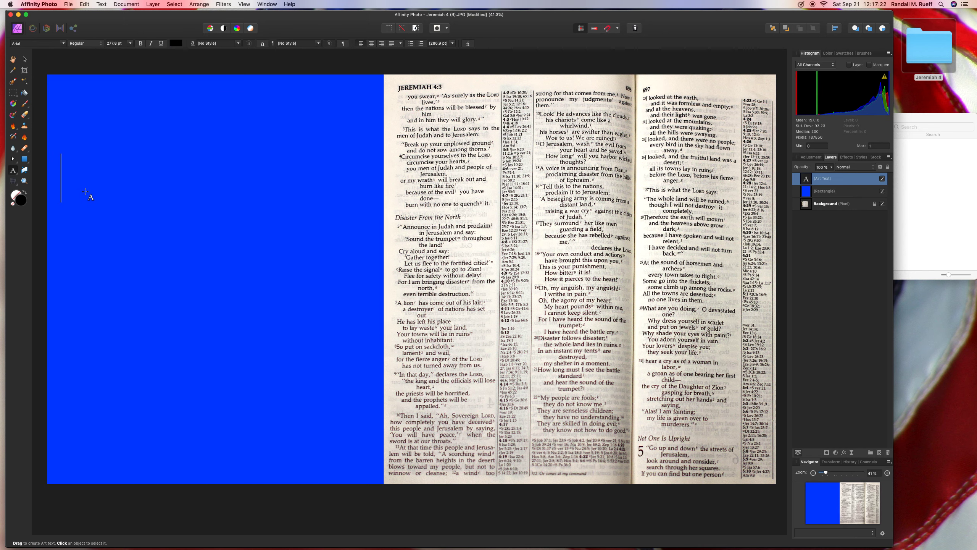
# Type the two-line title 'Jeremiah 4' / '2 - 31' on the blue panel
pyautogui.write('Jeremiah 4')
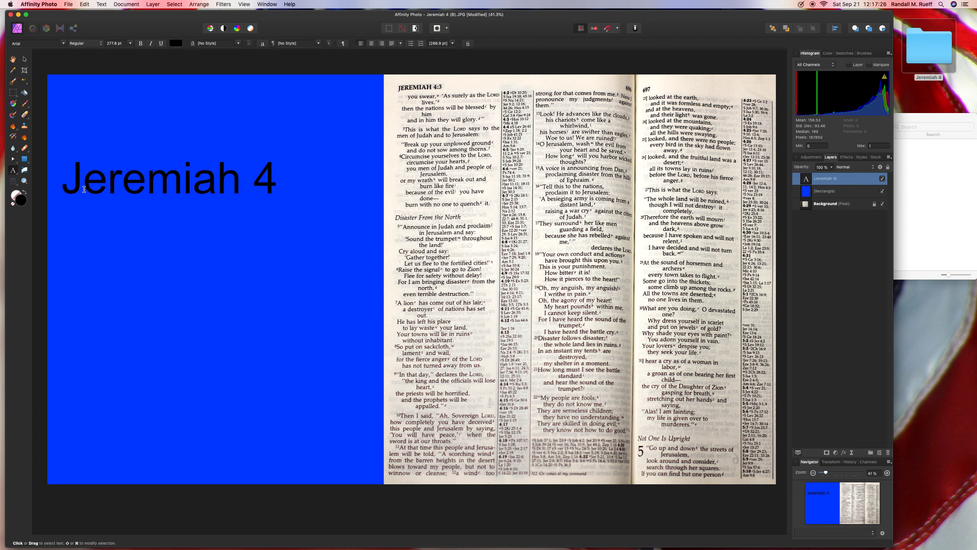
pyautogui.press('Return')
pyautogui.write('2 ')
pyautogui.write('-')
pyautogui.write('31')
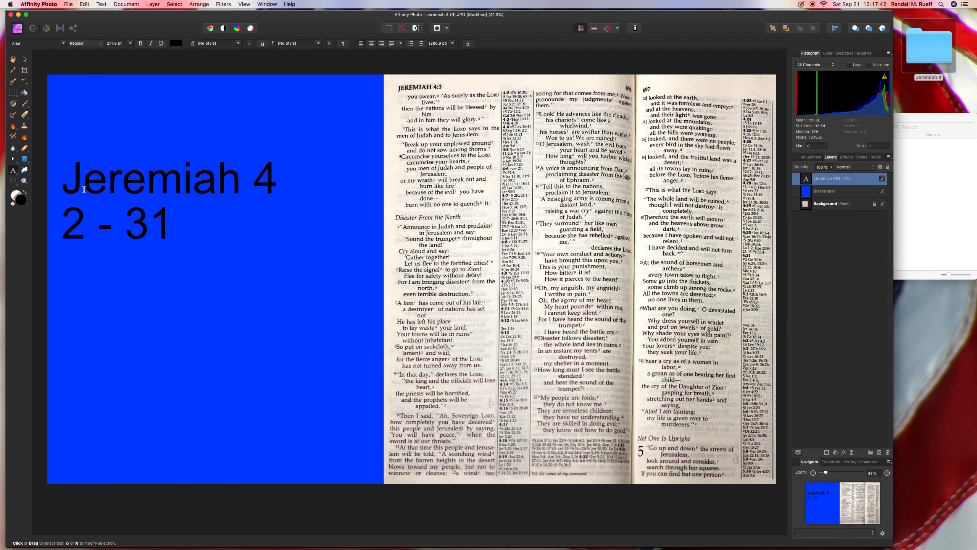
pyautogui.press('Escape')
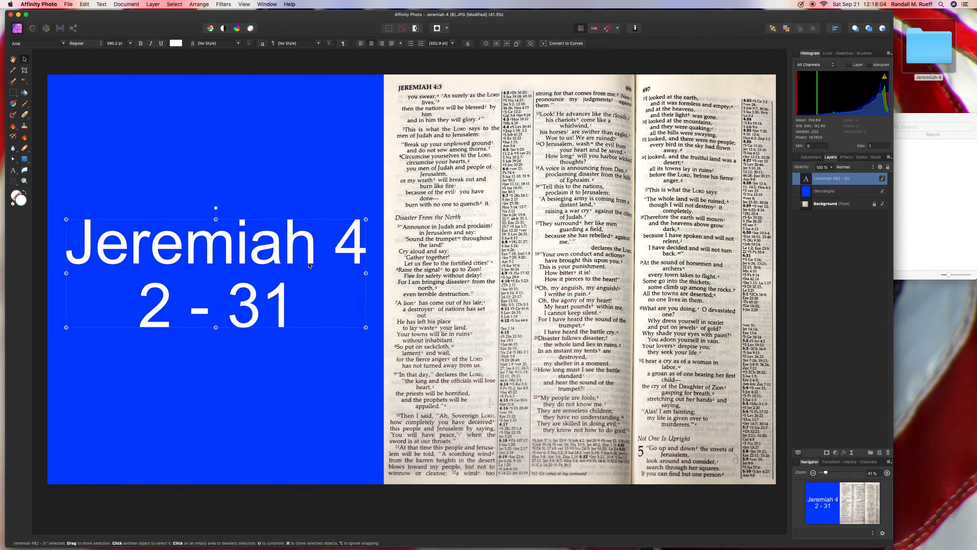
# Deselect the layers and save the titled image flattened
pyautogui.click(292, 181)
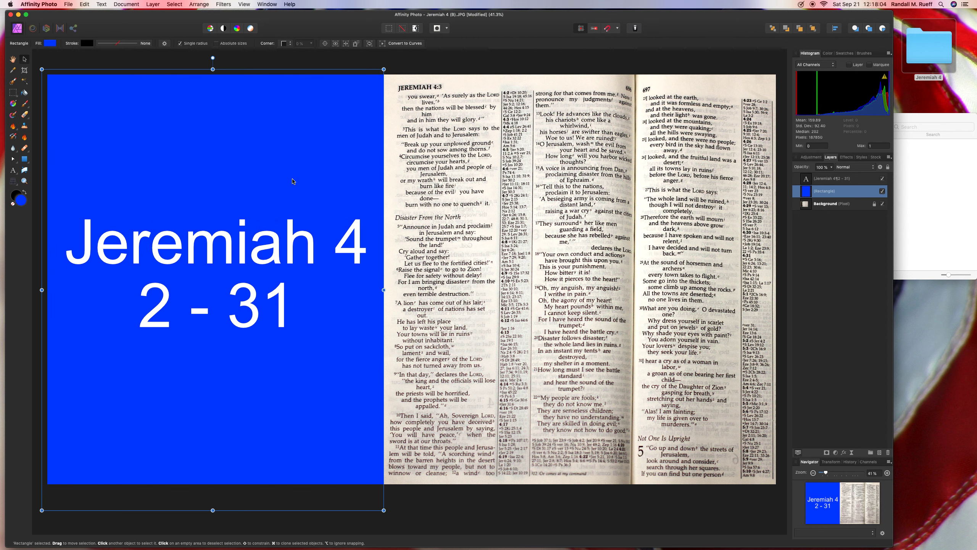
pyautogui.click(246, 64)
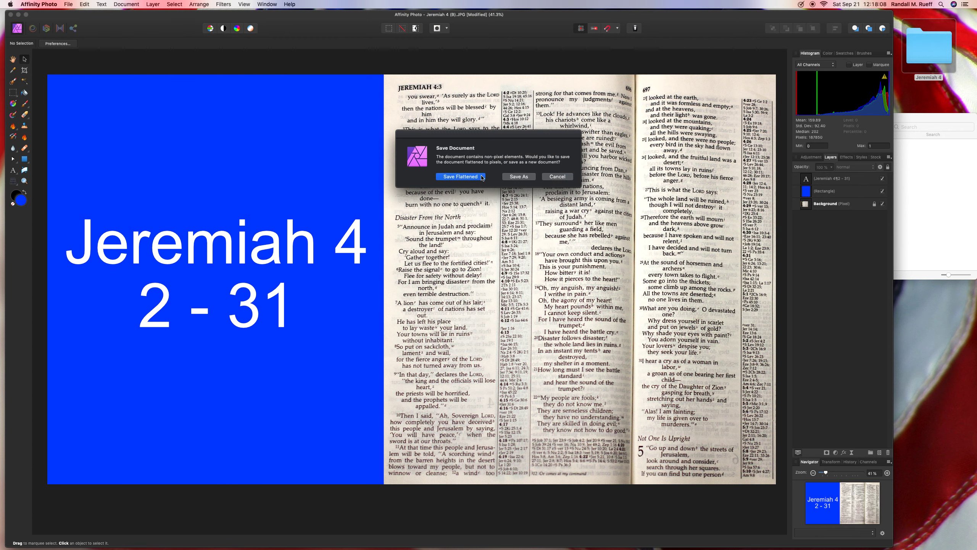
pyautogui.click(482, 178)
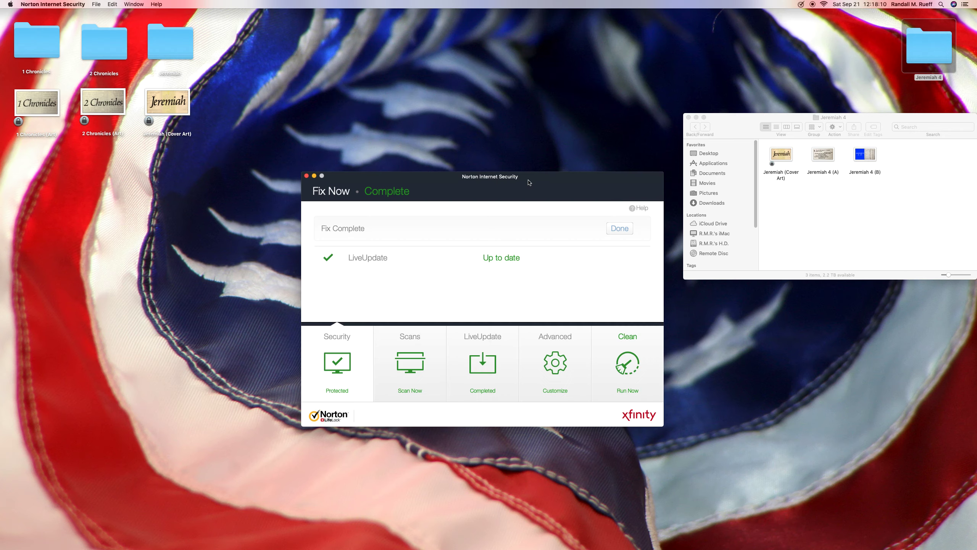
# Close Norton's windows, tick Locked for both Jeremiah 4 images, and open Jeremiah 4 (A) in Preview
pyautogui.click(618, 228)
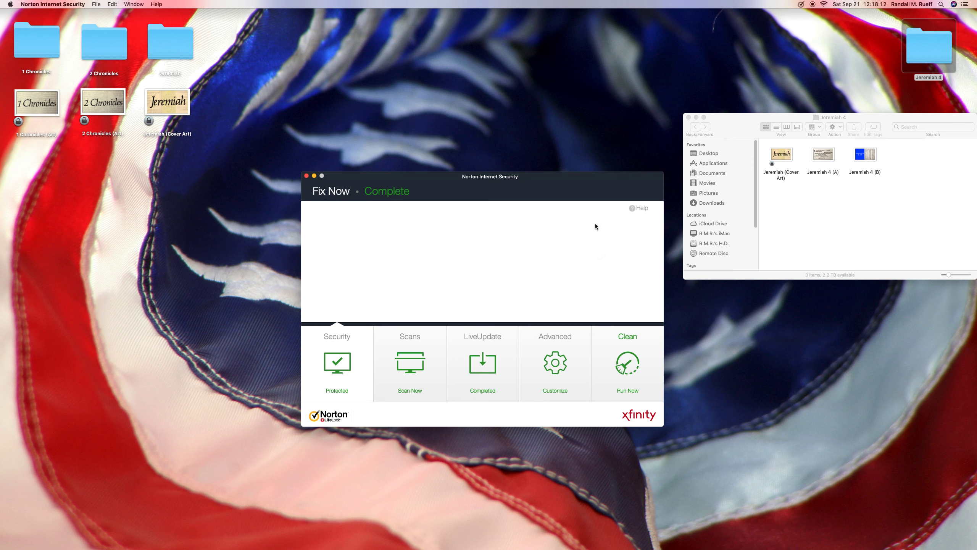
pyautogui.click(306, 176)
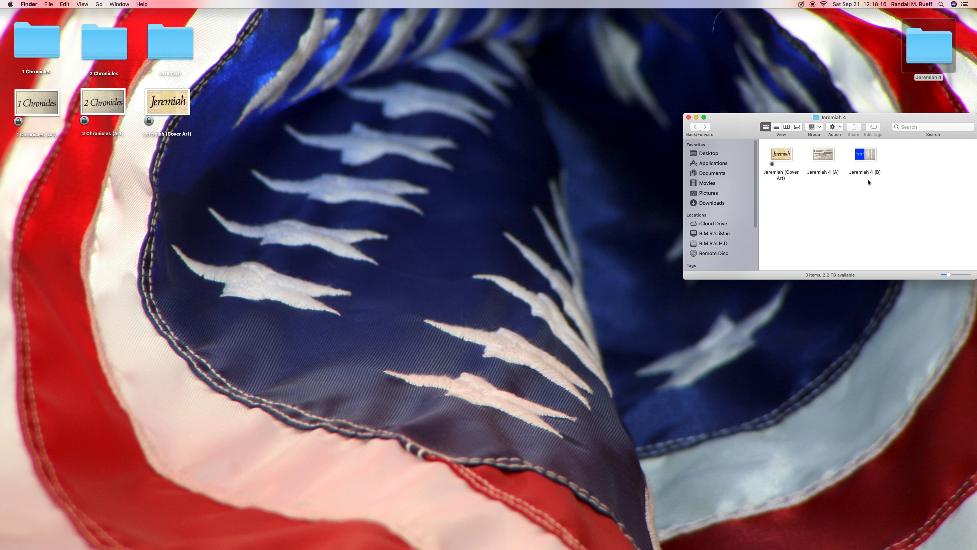
pyautogui.moveTo(867, 178); pyautogui.dragTo(820, 157)
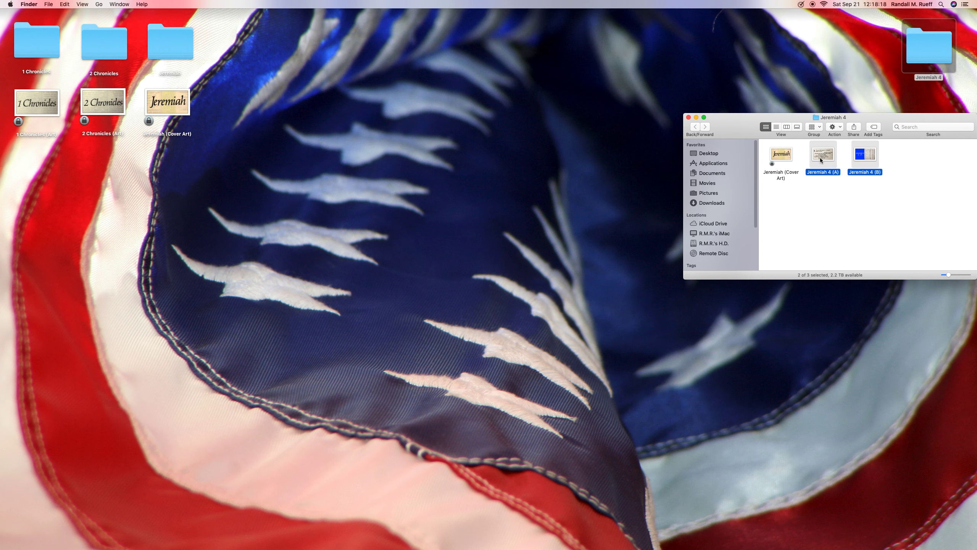
pyautogui.press('ctrl+super+i')
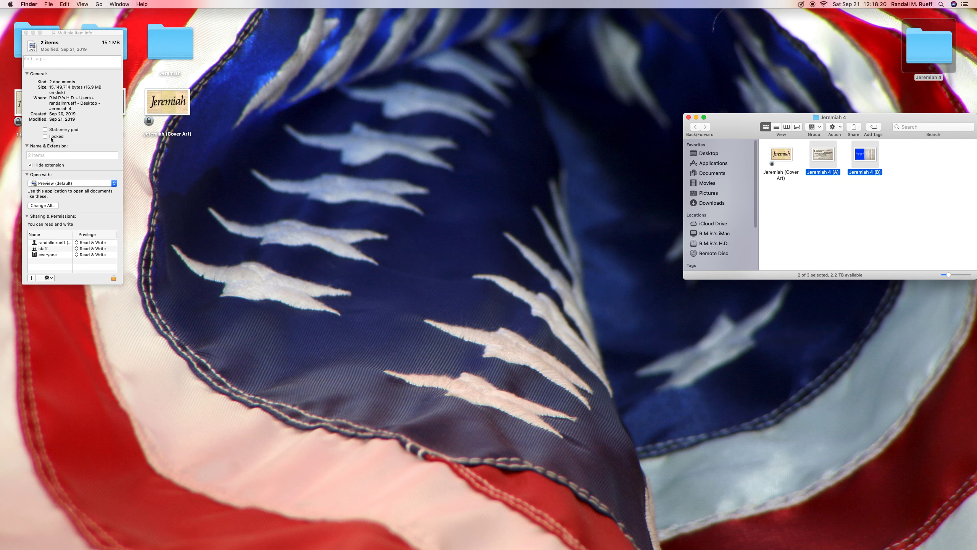
pyautogui.click(45, 136)
pyautogui.click(26, 33)
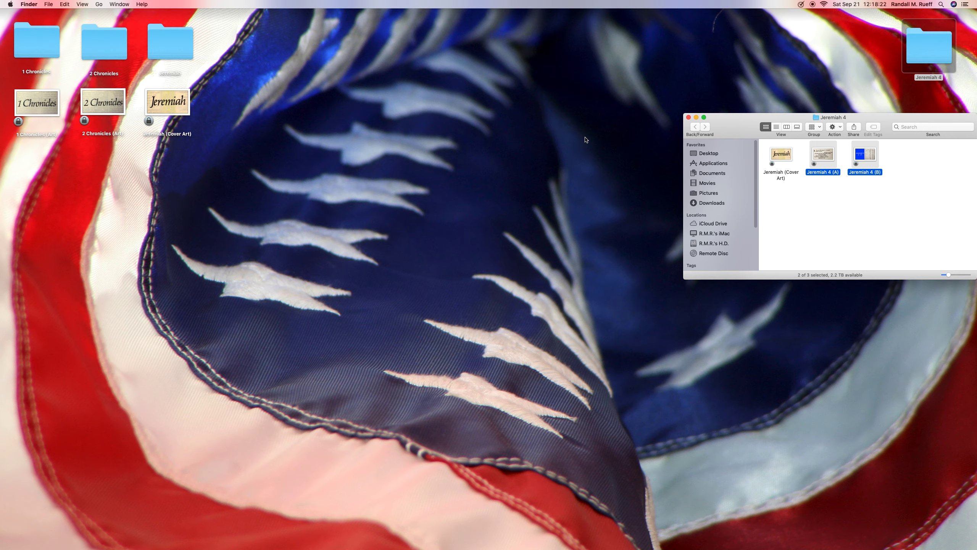
pyautogui.doubleClick(829, 156)
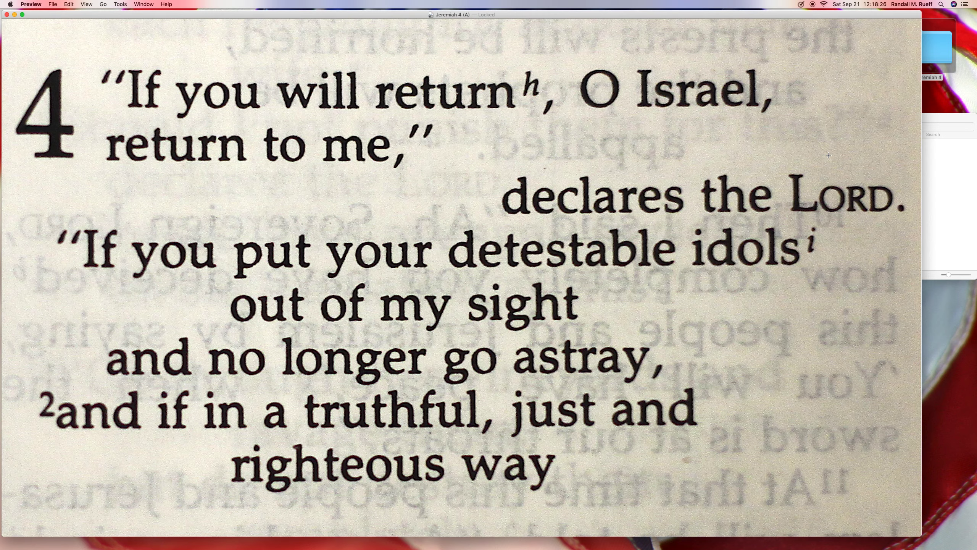
# Close the verse closeup and open Jeremiah 4 (B) in Preview, nudging its window right
pyautogui.press('super+q')
pyautogui.doubleClick(865, 154)
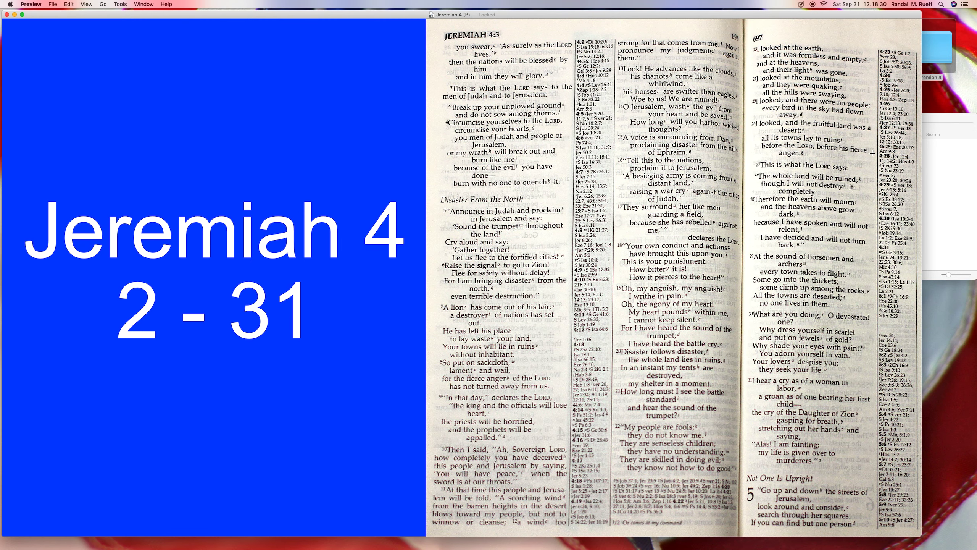
pyautogui.moveTo(681, 17); pyautogui.dragTo(702, 21)
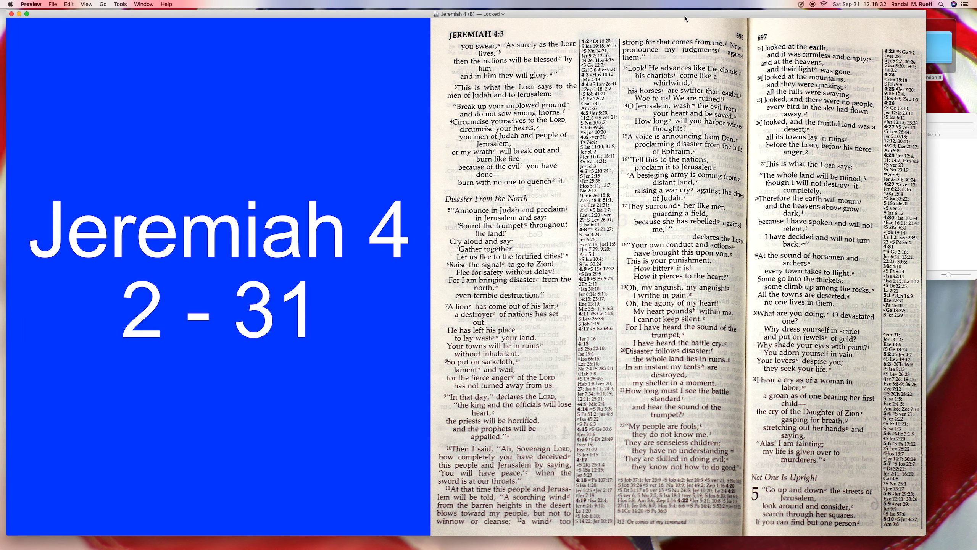